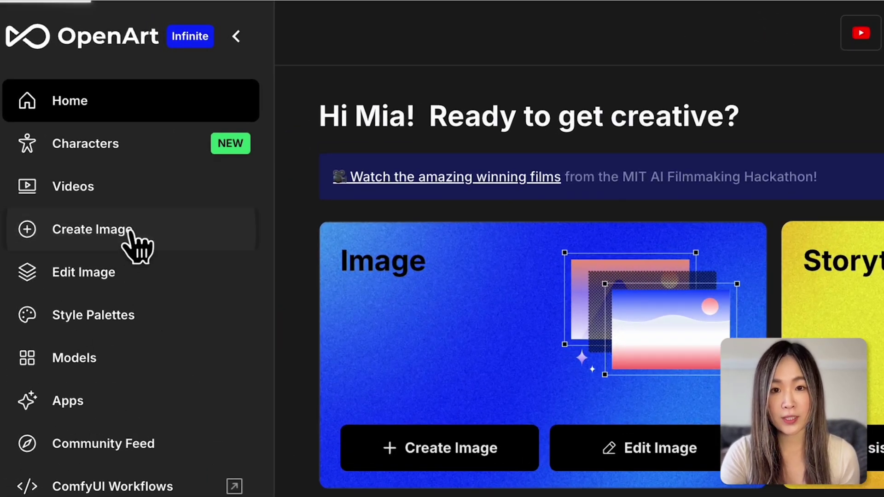
Open the Prompt & Reference character form via Create Image > Character and review its settings
left_click(150, 225)
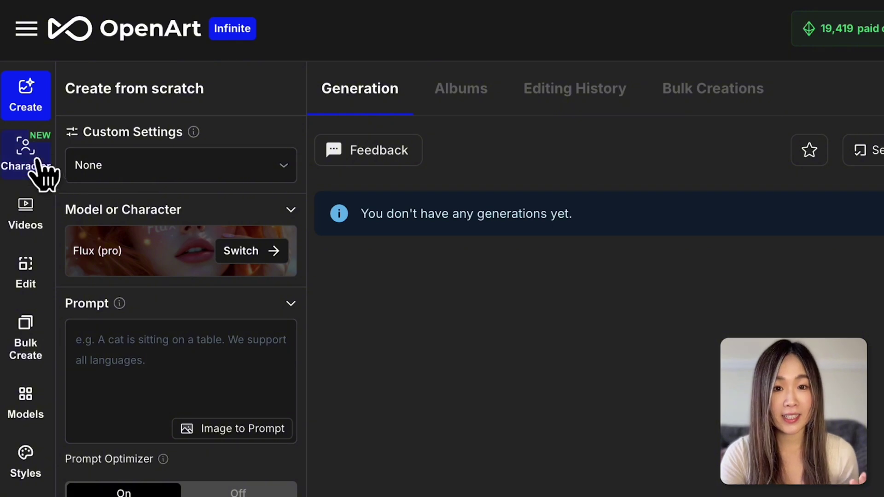
left_click(30, 167)
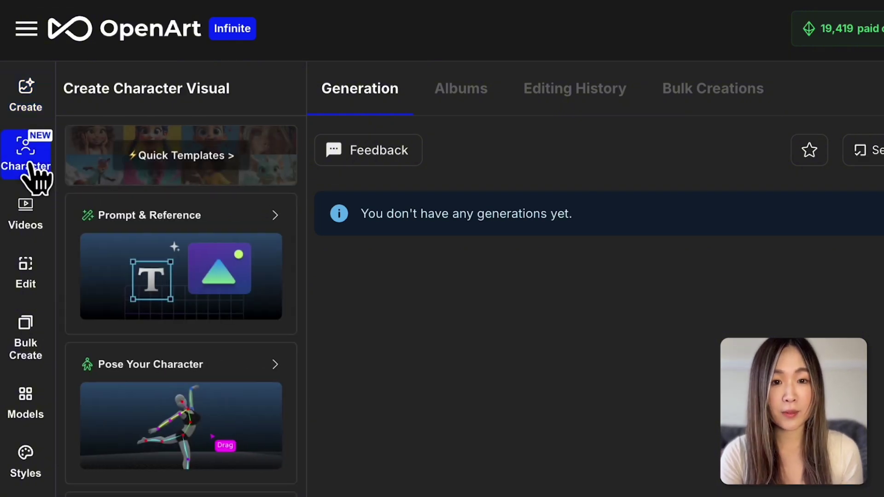
left_click(177, 270)
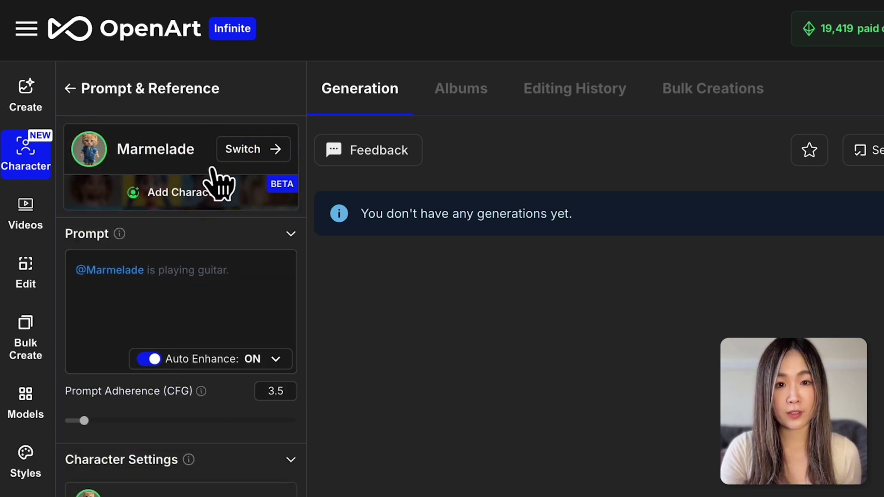
scroll(306, 334, "down", 1)
scroll(306, 335, "down", 5)
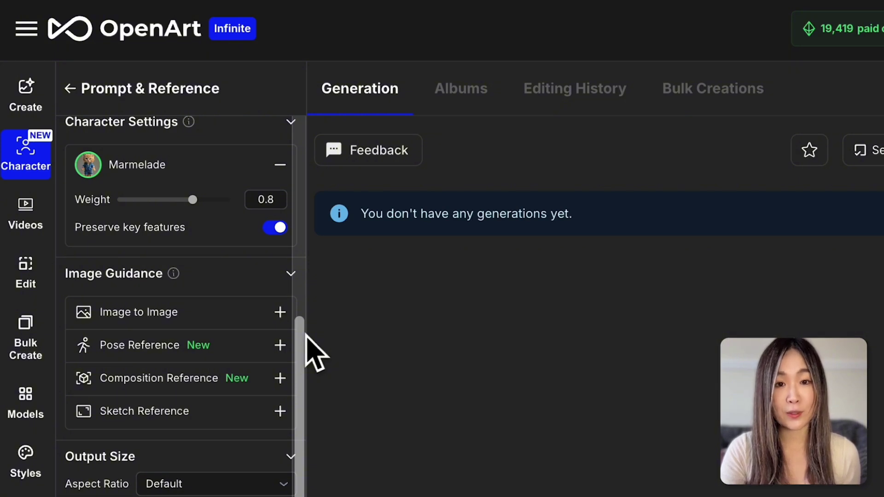
scroll(306, 334, "up", 6)
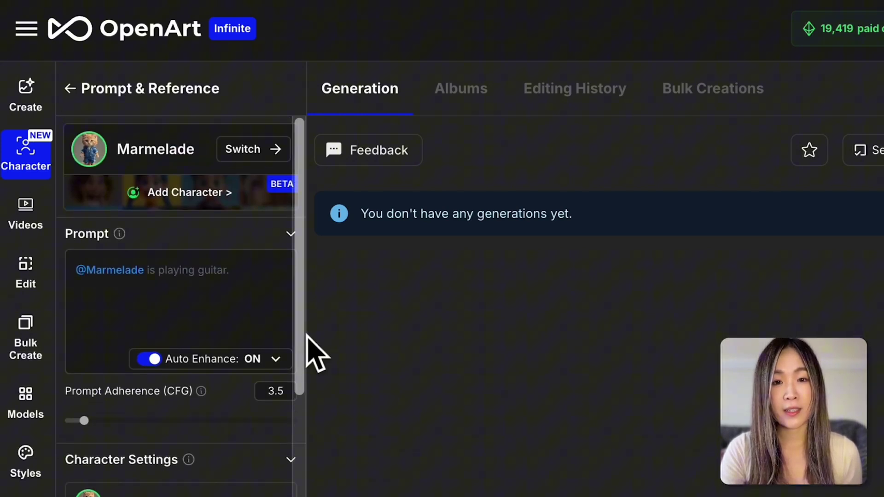
Replace Marmelade with Astrid and add Paul Atreides from the Character Library
left_click(238, 155)
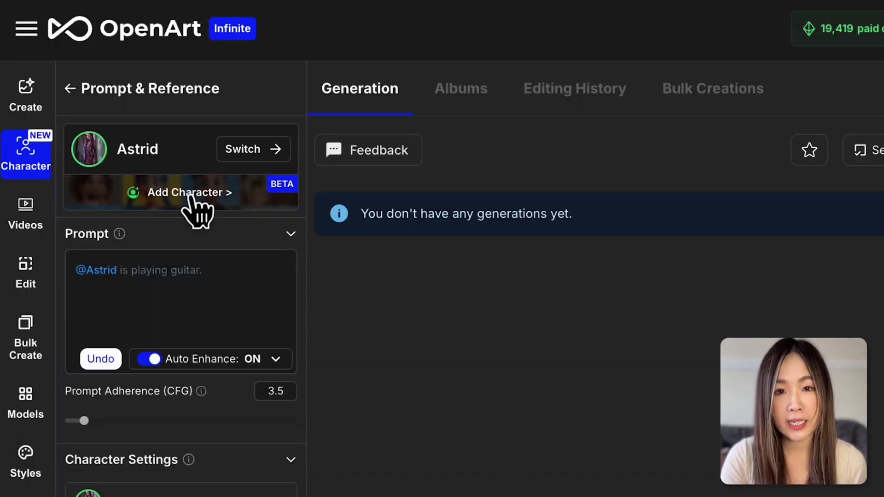
left_click(194, 199)
left_click(192, 102)
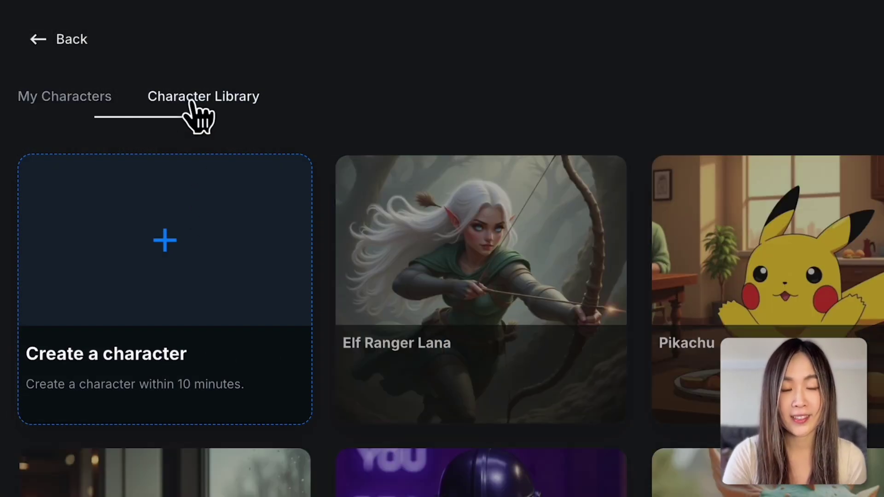
scroll(469, 359, "down", 10)
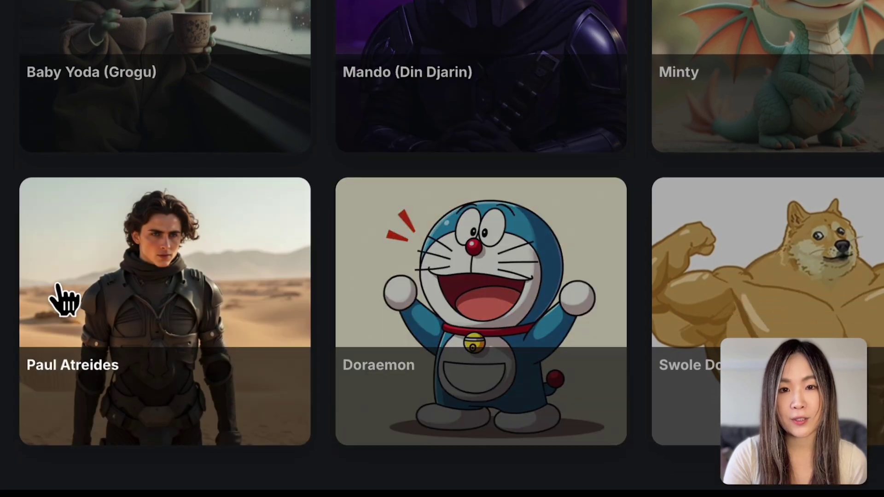
left_click(148, 302)
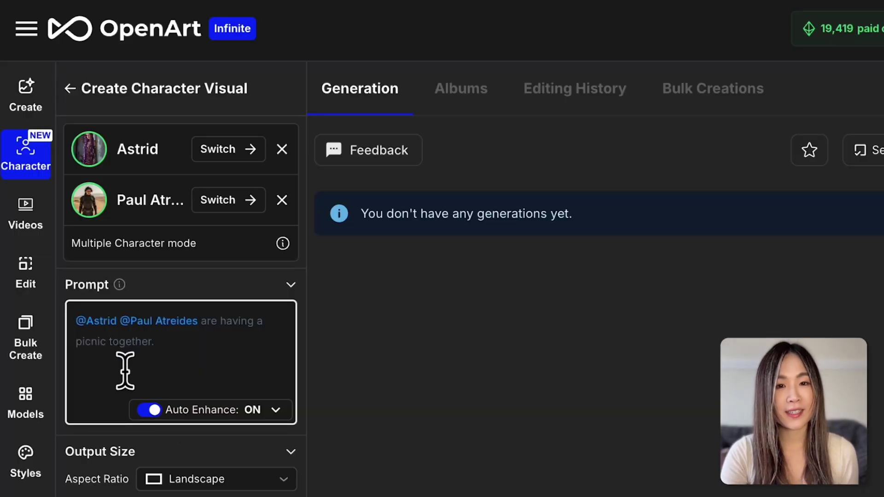
key("Left")
type("and")
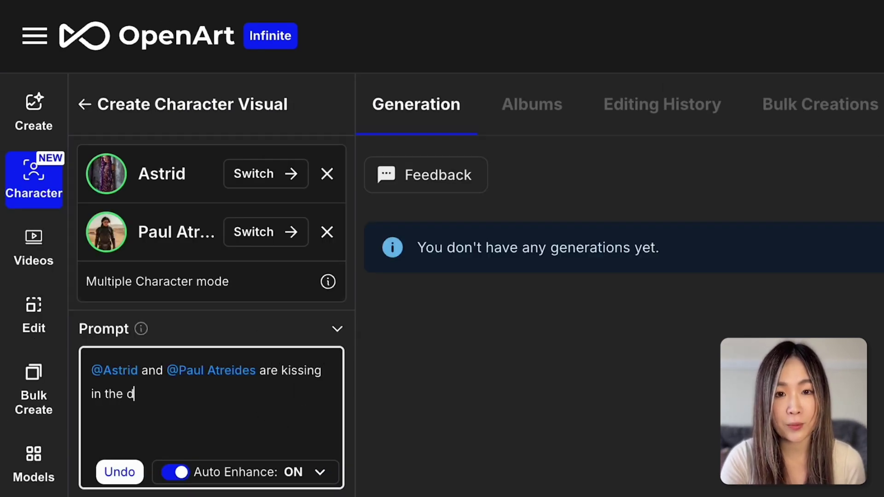
type("@")
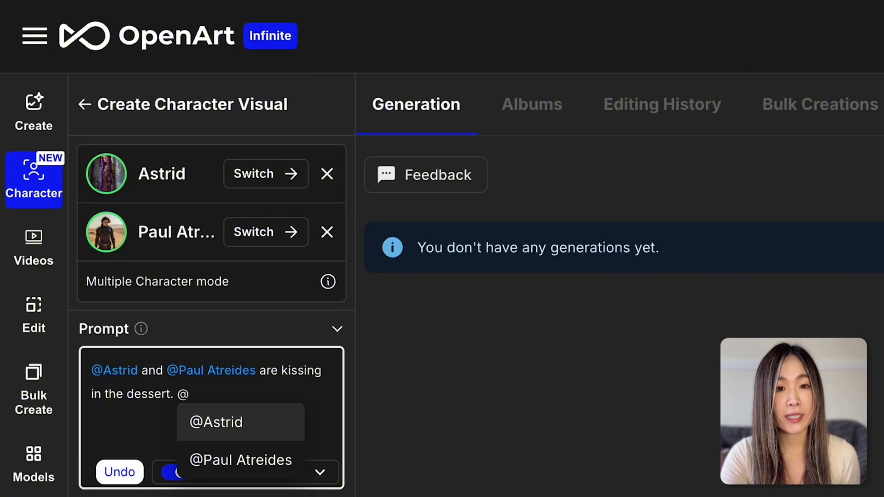
left_click(274, 435)
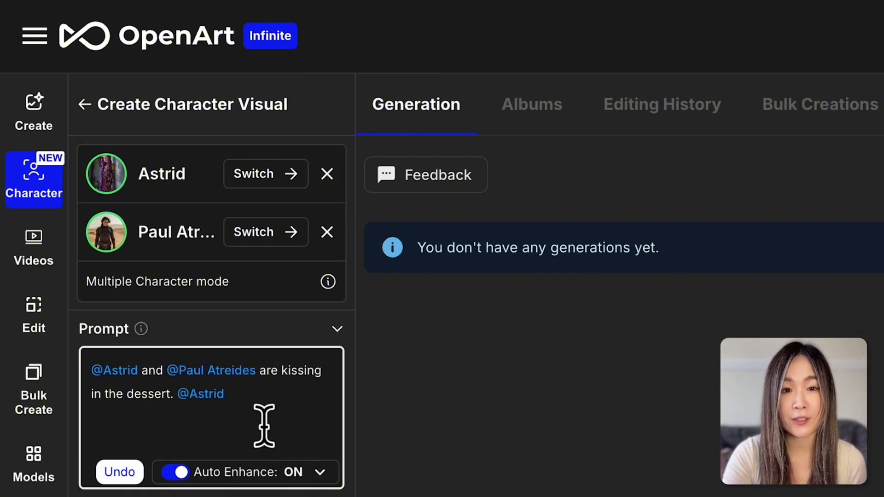
key("BackSpace")
key("BackSpace")
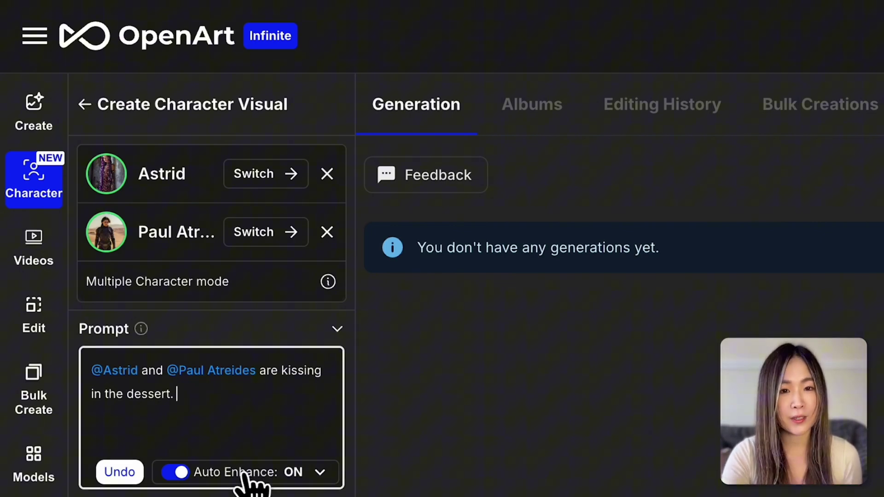
Quick Enhance the prompt, then review its passages on Astrid's dreadlocks and Paul's hair and scarf
left_click(320, 472)
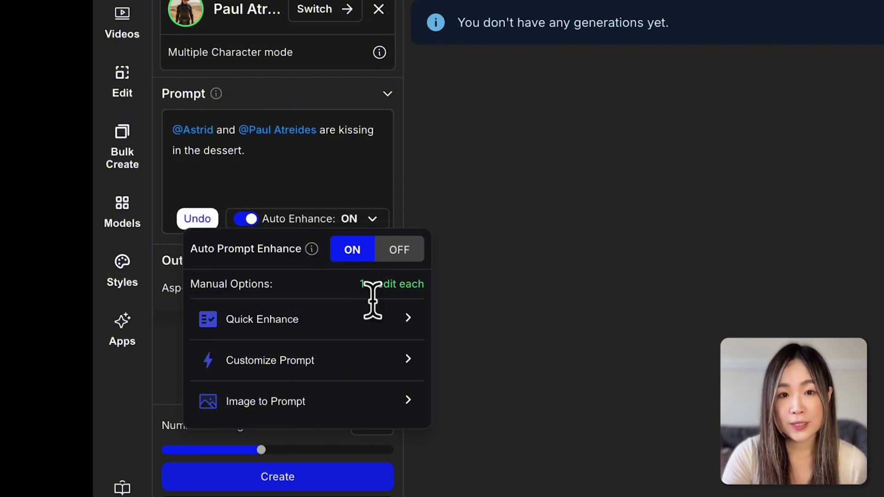
left_click(351, 327)
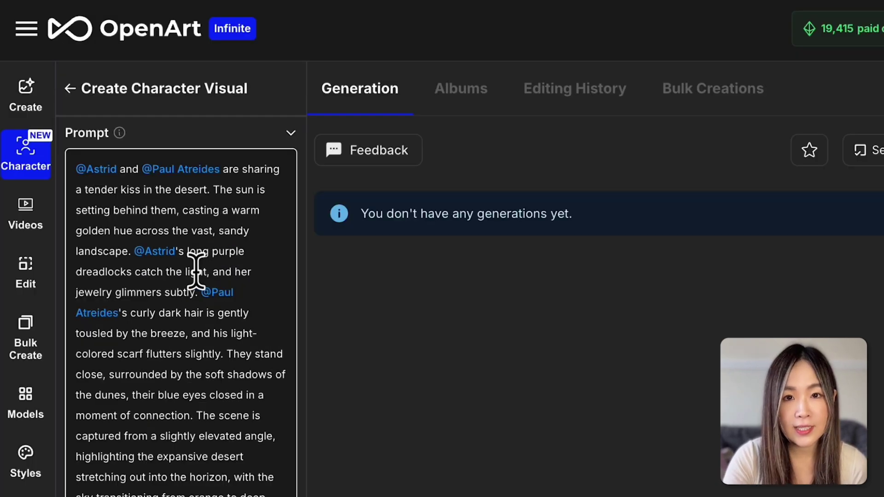
left_click(189, 267)
left_click_drag(184, 253, 208, 272)
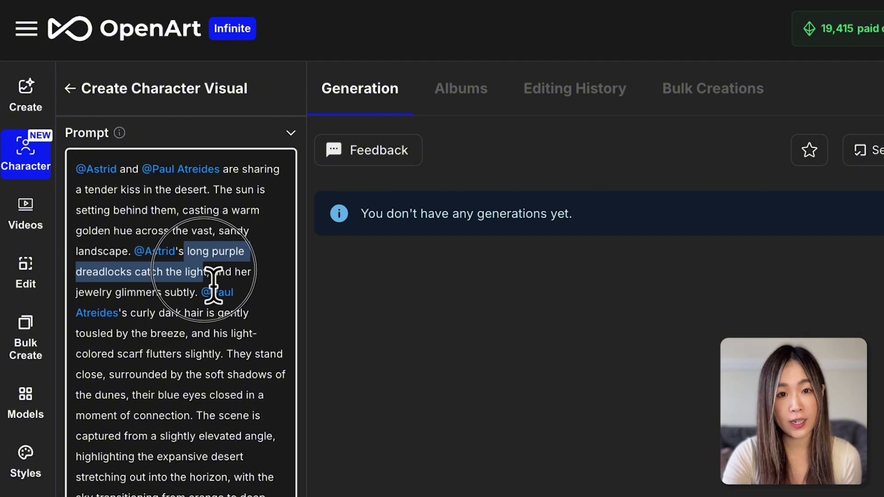
left_click_drag(130, 313, 237, 364)
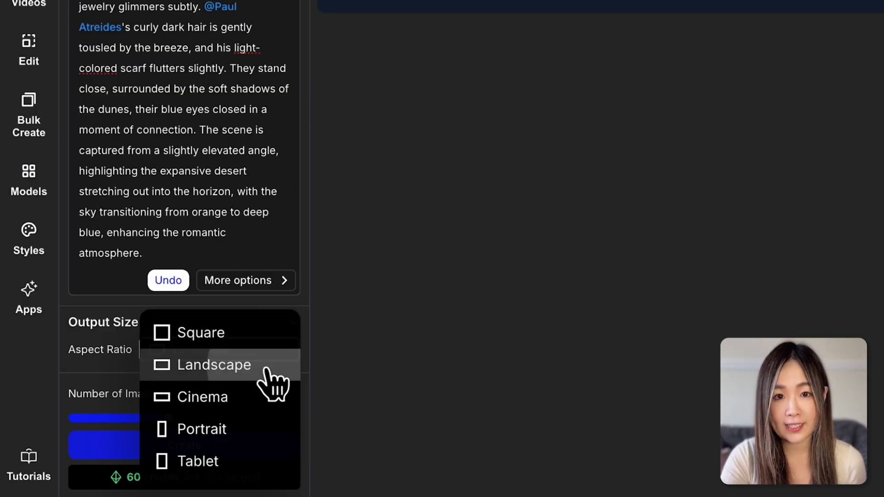
Create four Landscape images of the kiss and browse them full size
left_click(267, 366)
left_click(230, 448)
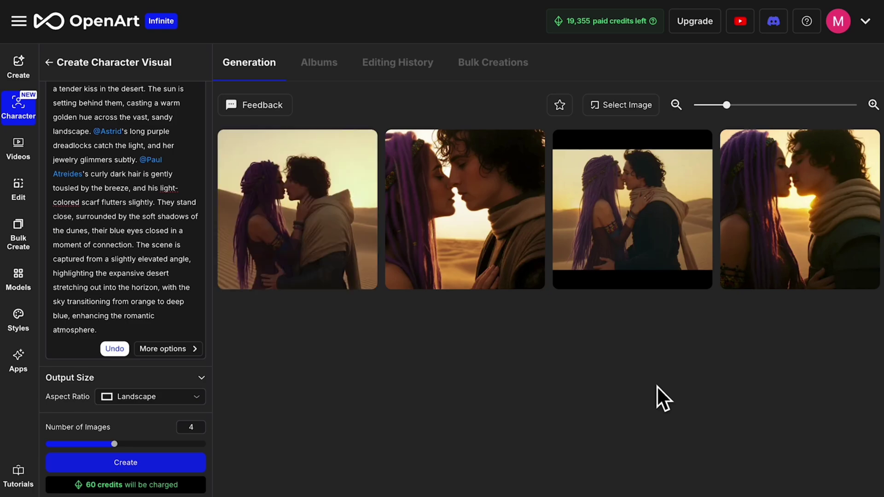
left_click(804, 197)
left_click(176, 270)
left_click(176, 269)
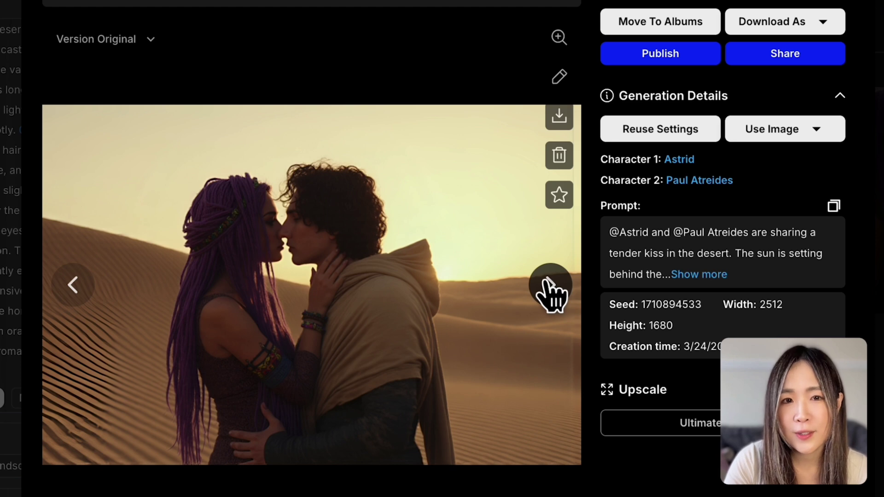
Step through the recent generations in the viewer, including the coffee-shop images
left_click(550, 286)
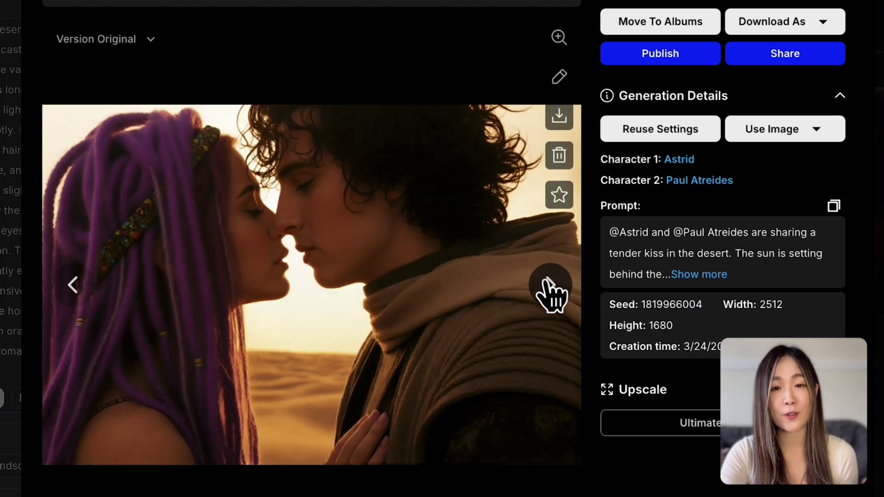
left_click(550, 285)
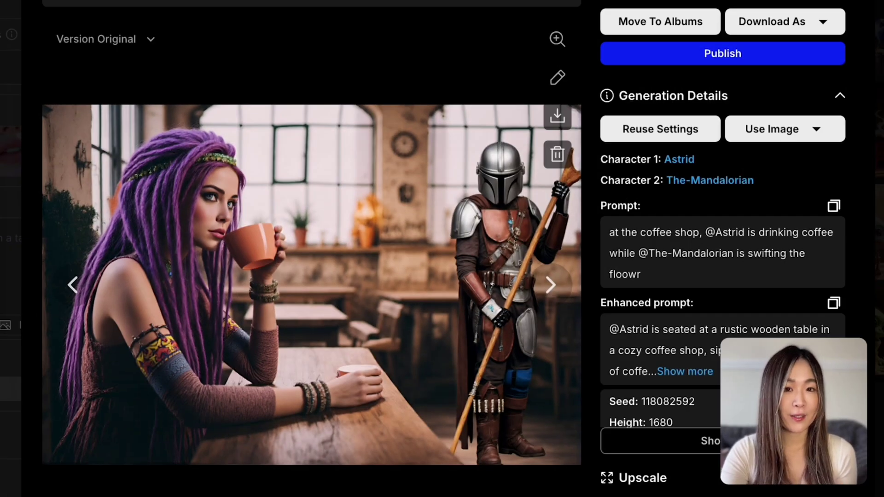
left_click(72, 284)
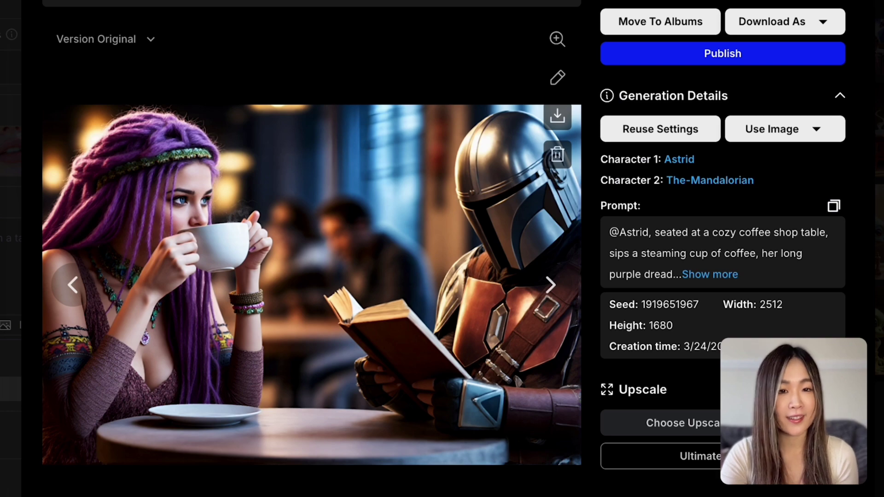
left_click(72, 284)
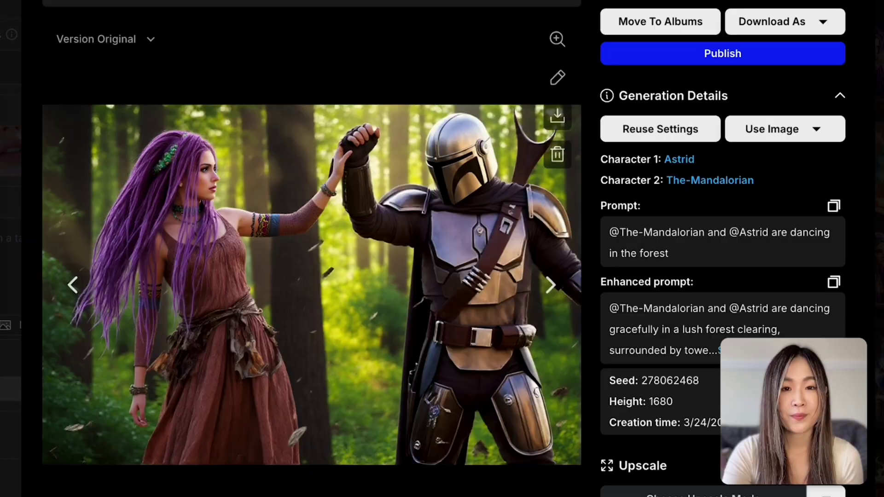
Browse earlier images: desert kiss, panda and cat, Astrid with Pikachu, Baby Yoda and Pepe, chess matches
key("Left")
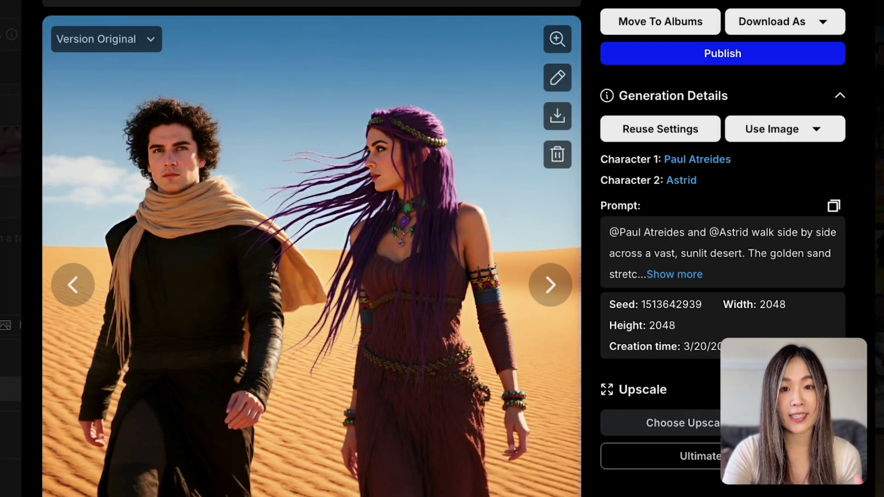
key("Left")
key("Left")
key("Left")
key("Left")
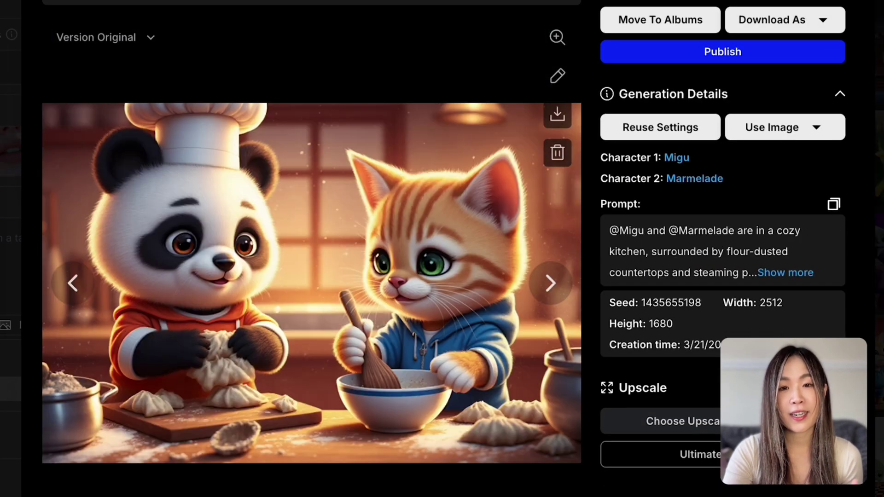
key("Left")
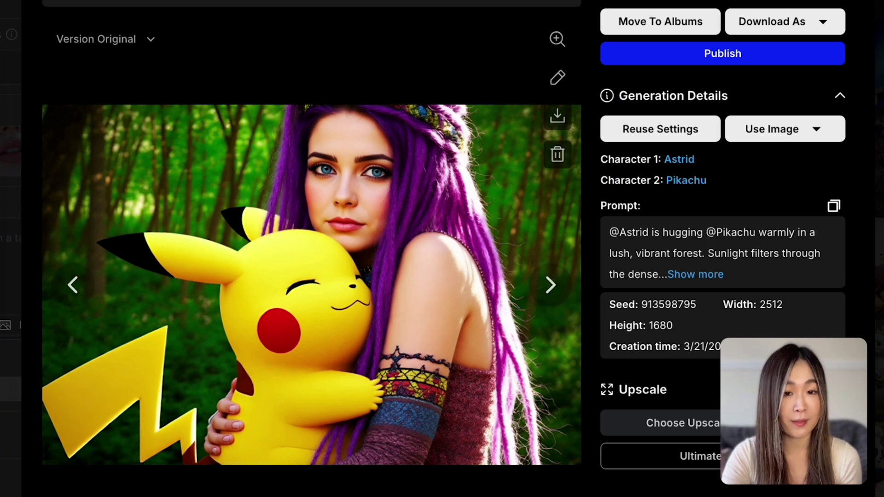
key("Left")
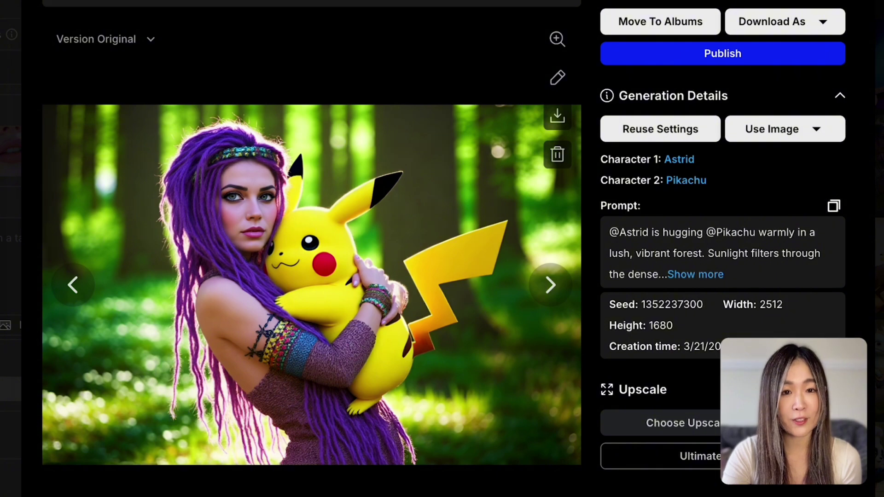
key("Left")
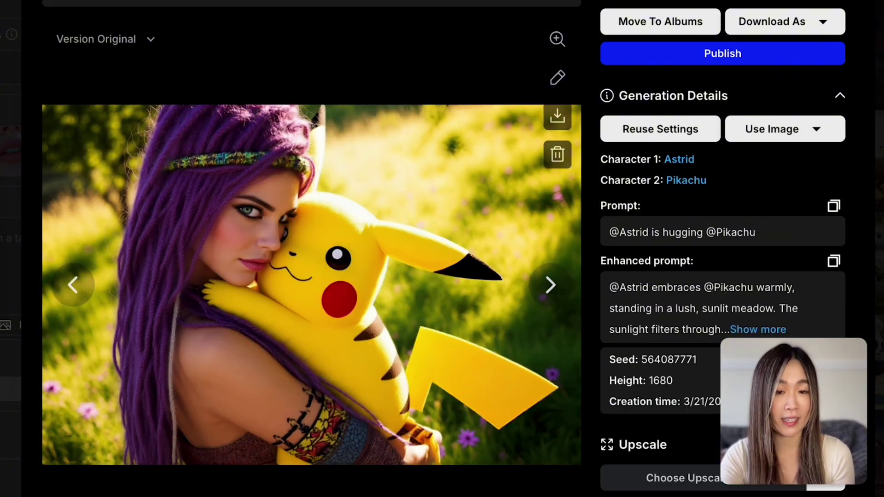
key("Left")
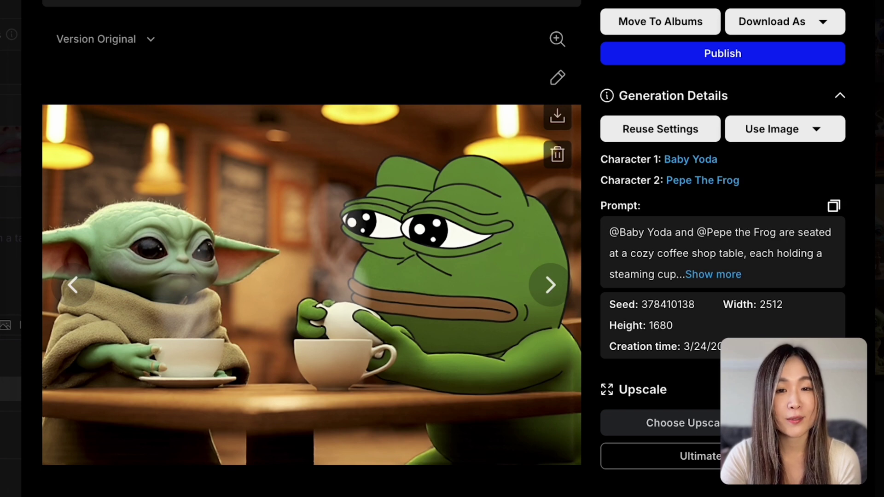
key("Left")
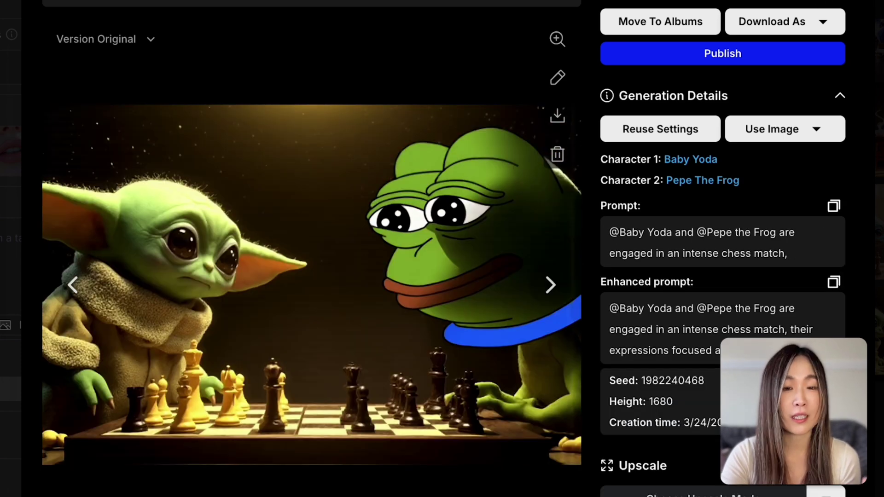
key("Left")
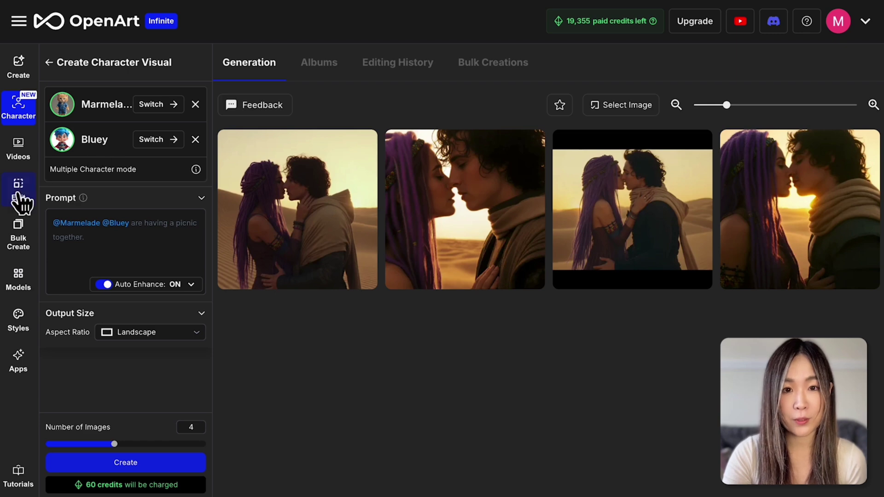
Upload the panda-and-cat Christmas scene in Edit, start a blend board, and position the superhero boy
left_click(16, 185)
left_click(20, 189)
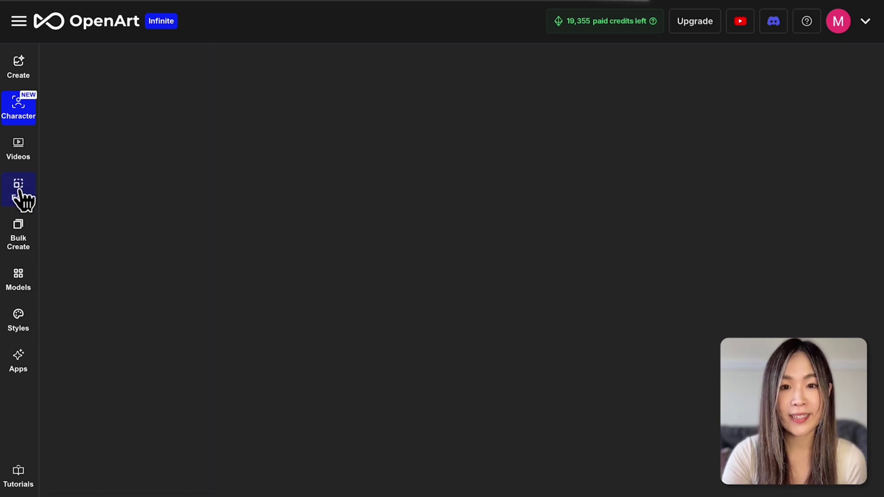
left_click(456, 283)
double_click(597, 92)
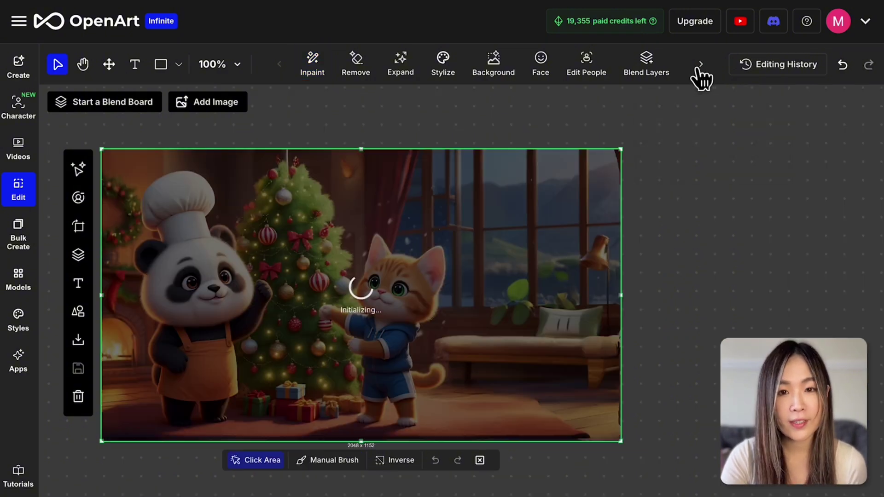
left_click(701, 67)
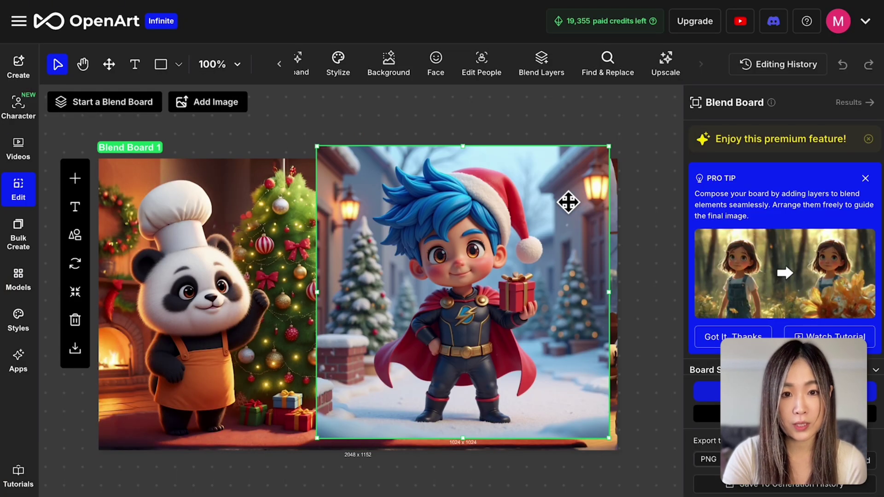
left_click_drag(563, 224, 542, 252)
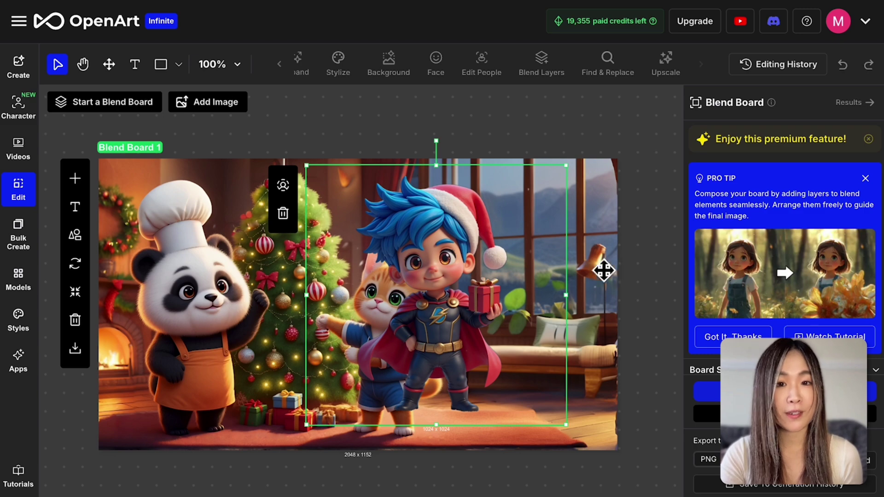
Move the superhero boy beside the cat and try reordering the layers
left_click_drag(459, 286, 534, 317)
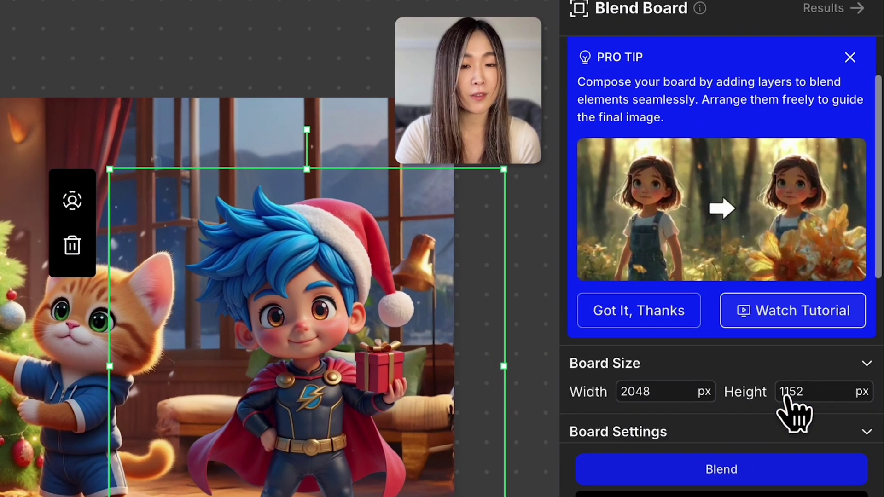
scroll(829, 356, "down", 5)
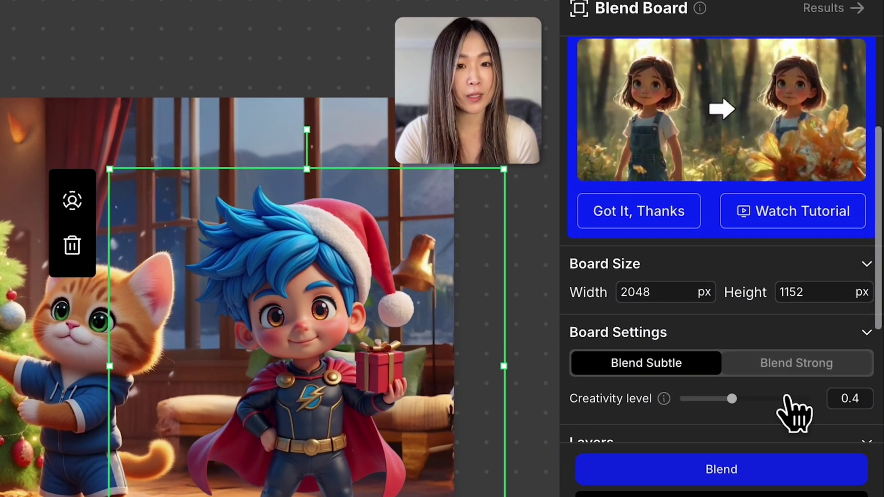
scroll(789, 400, "down", 1)
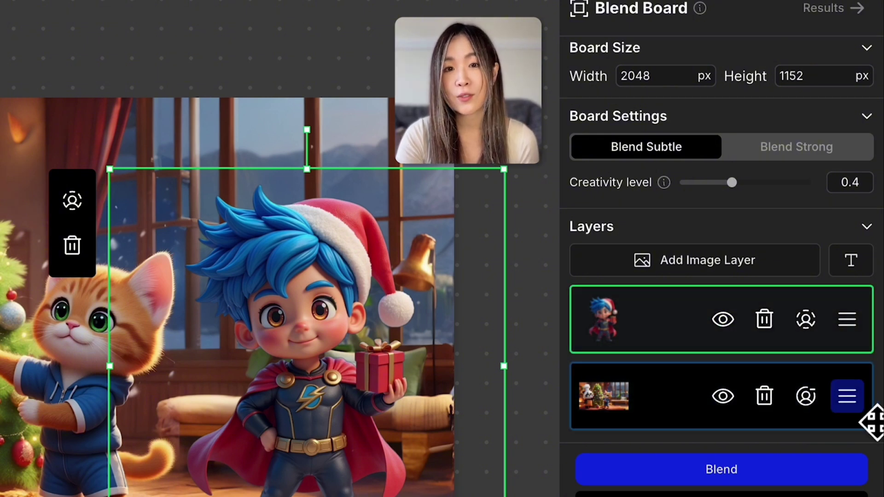
left_click_drag(868, 408, 868, 316)
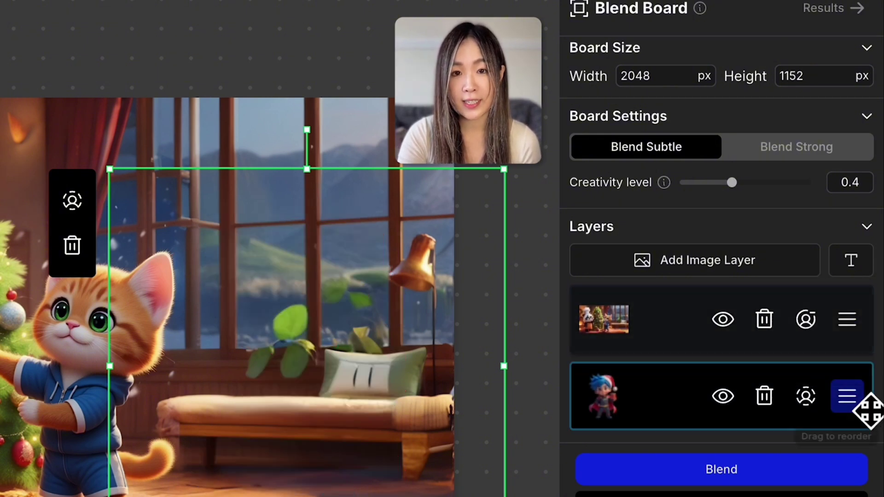
left_click_drag(868, 404, 868, 318)
Resize the blend board to 2048 × 1154 px
scroll(685, 258, "up", 5)
scroll(686, 258, "down", 2)
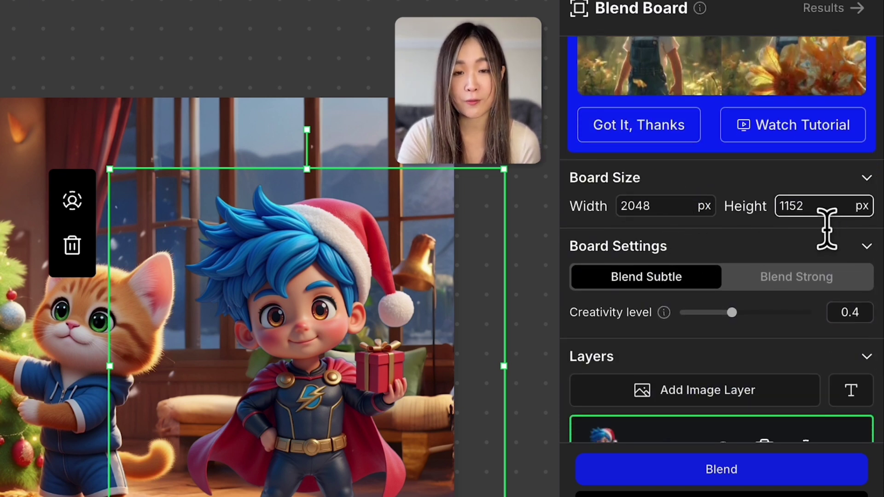
double_click(801, 210)
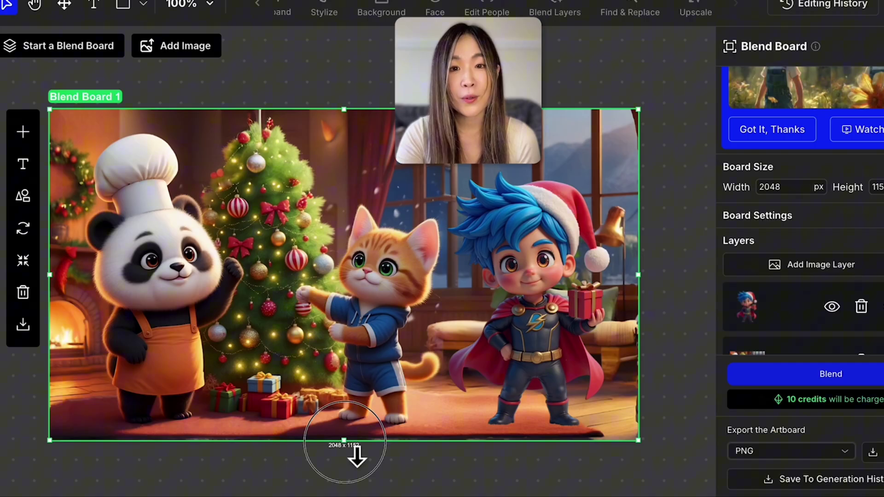
left_click_drag(355, 454, 348, 488)
scroll(757, 403, "down", 3)
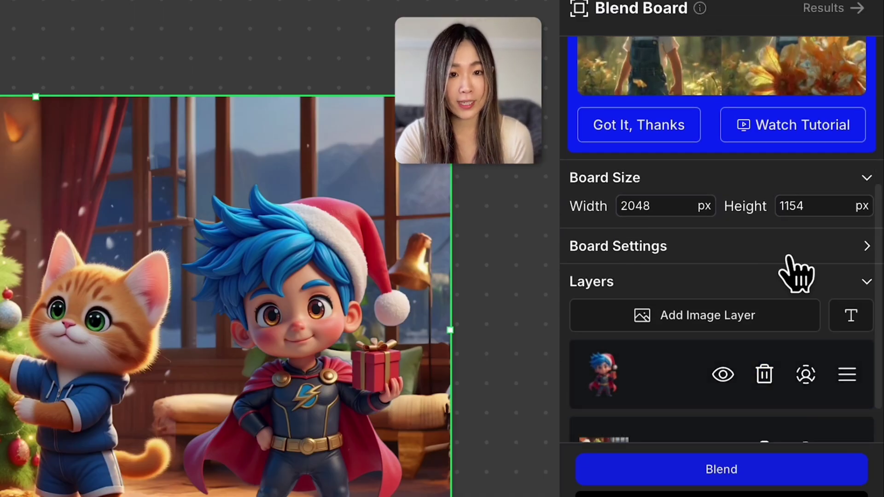
Try Blend Strong in Board Settings, then settle on Blend Subtle with creativity 0.43
left_click(790, 251)
scroll(789, 251, "down", 3)
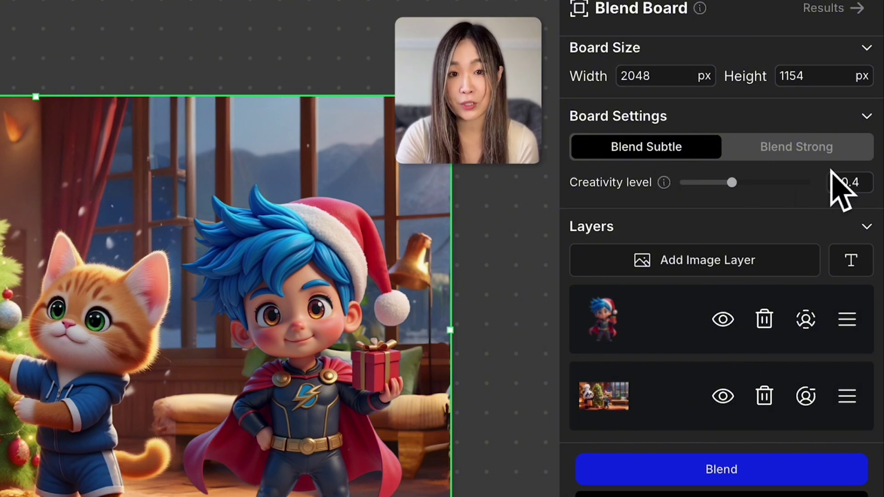
left_click(795, 148)
scroll(817, 131, "up", 2)
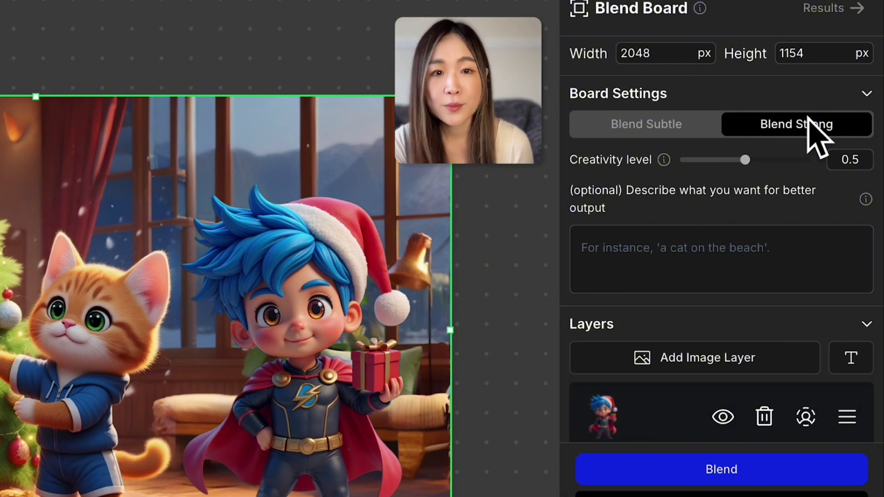
left_click(751, 261)
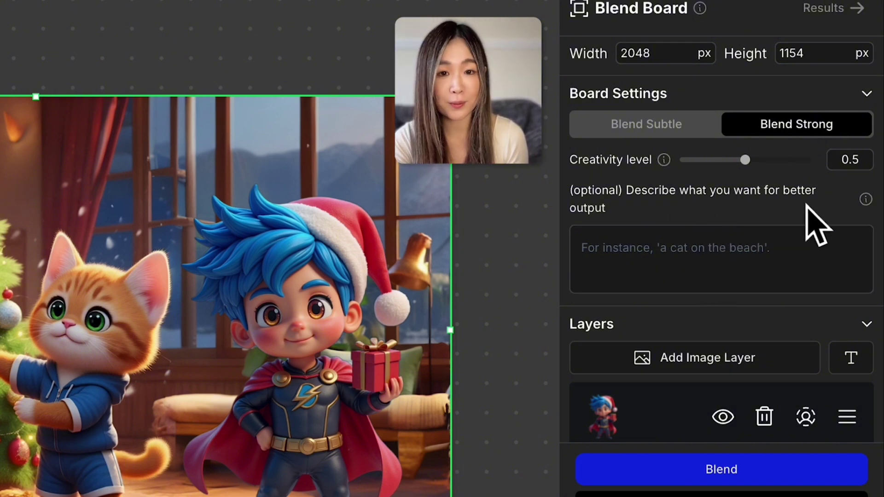
scroll(645, 244, "up", 3)
left_click(654, 234)
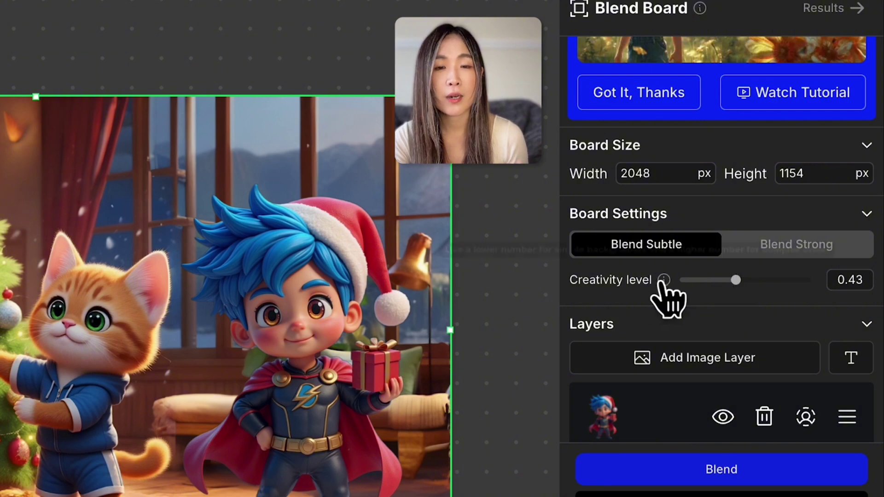
mouse_move(664, 282)
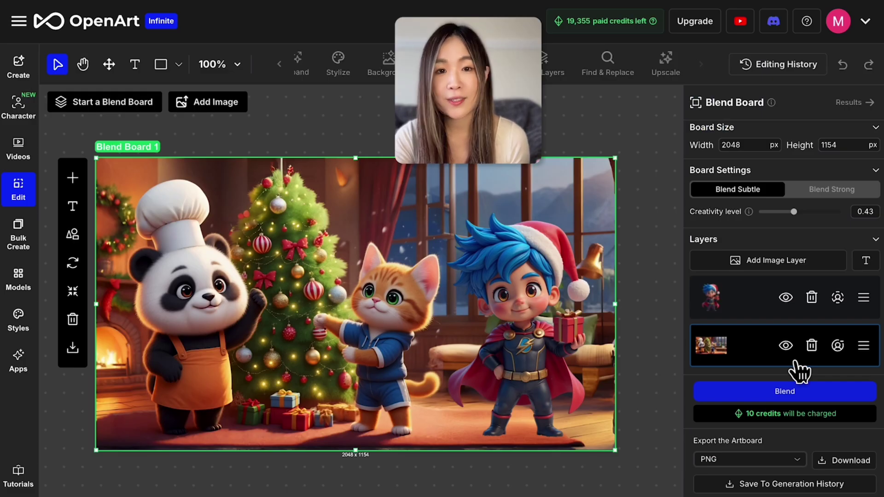
Blend the board, preview the Christmas result, and place the penguin beside the tree
left_click(805, 398)
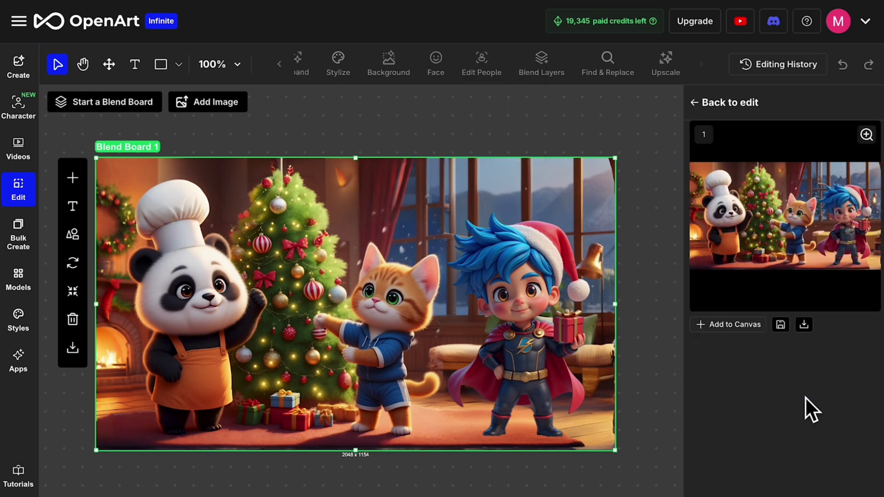
left_click(818, 266)
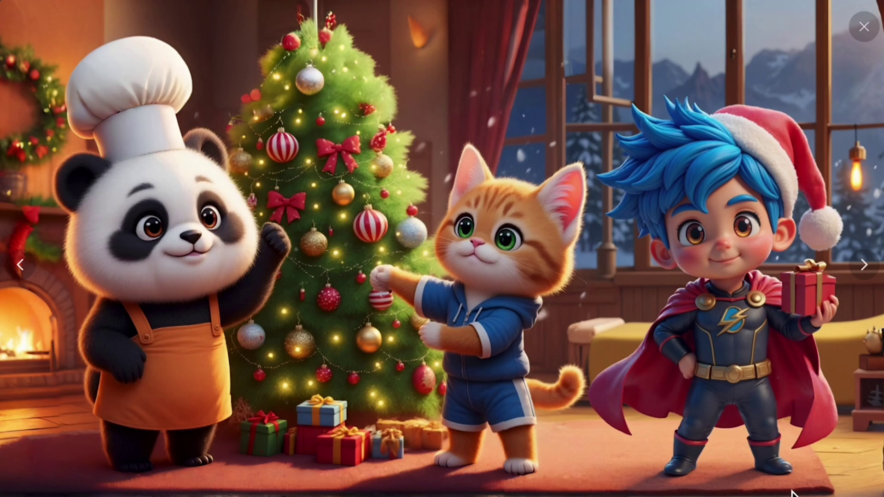
key("Escape")
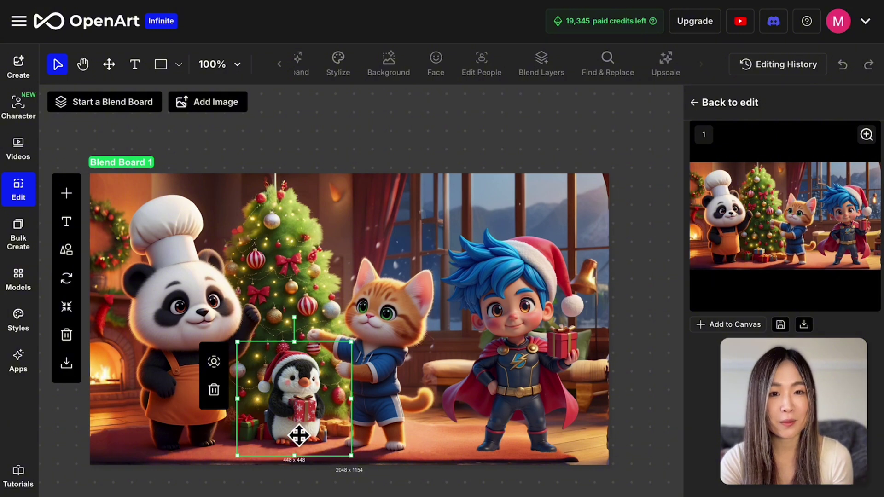
left_click_drag(299, 434, 286, 448)
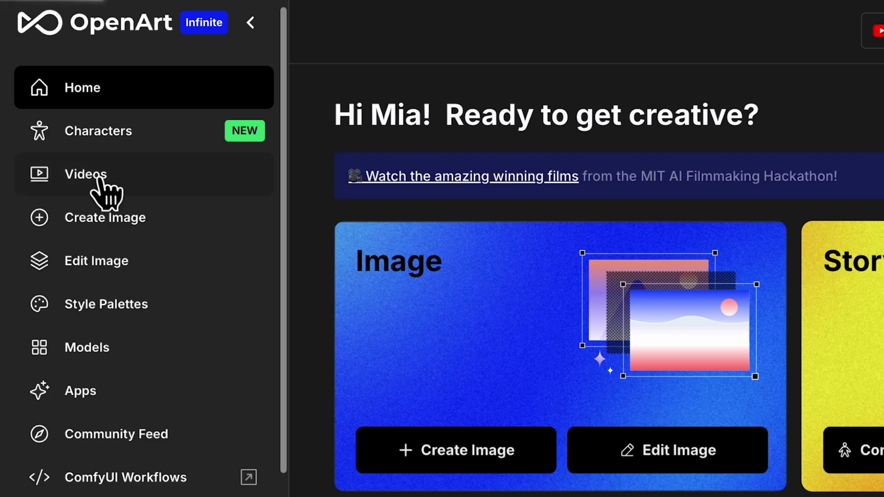
In Image to Video, keep Kling as the model and upload the blended Christmas image
left_click(99, 180)
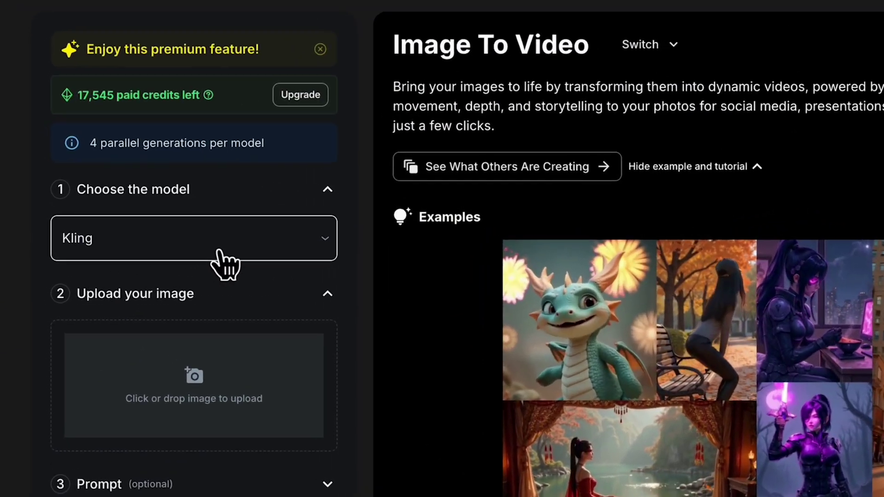
left_click(220, 251)
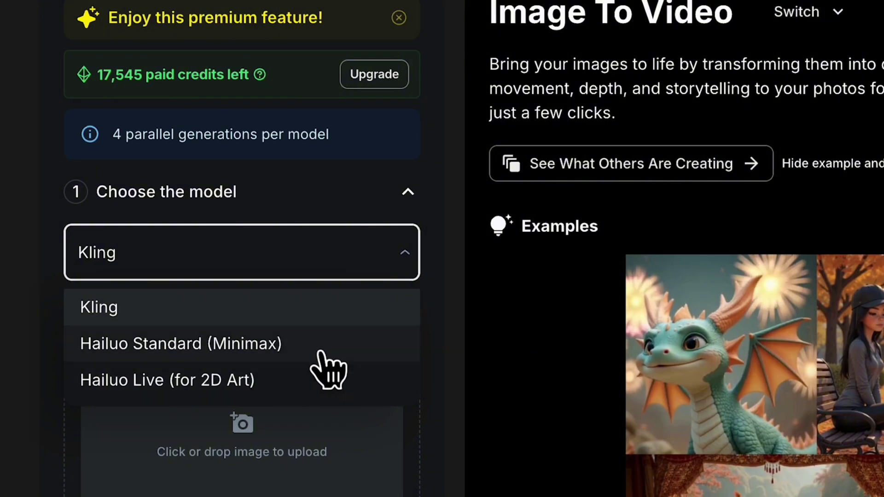
left_click(341, 313)
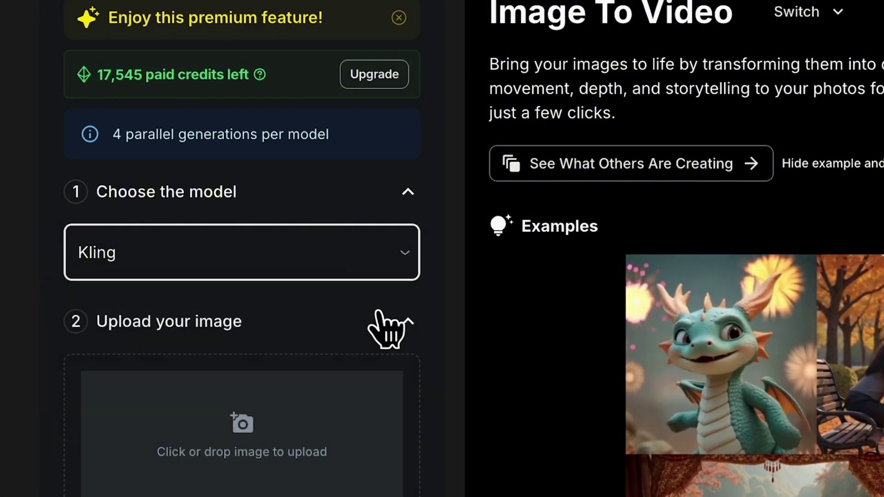
scroll(386, 317, "down", 4)
left_click(241, 247)
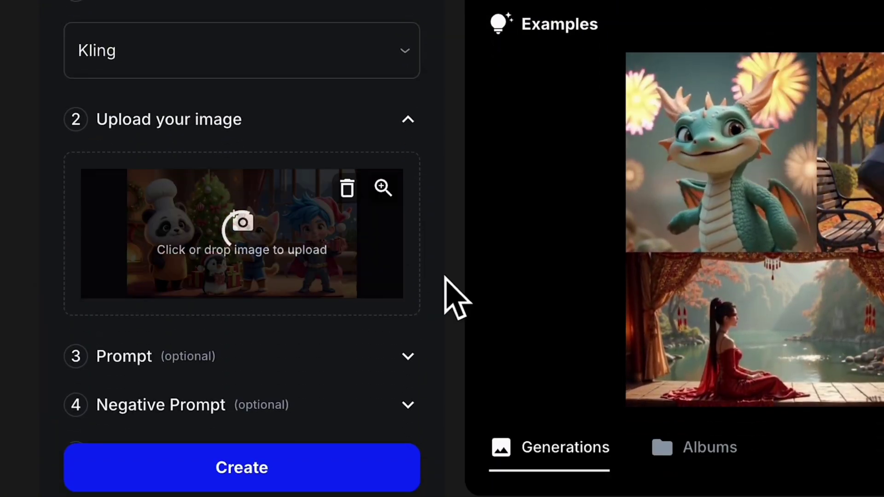
Generate a 5s Pro-quality video of the characters decorating the tree together
scroll(455, 290, "down", 1)
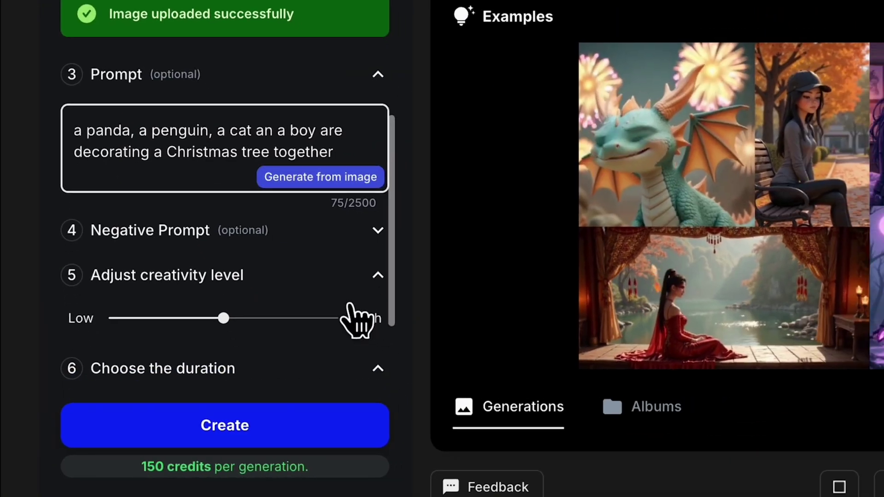
scroll(357, 324, "down", 3)
scroll(350, 328, "down", 1)
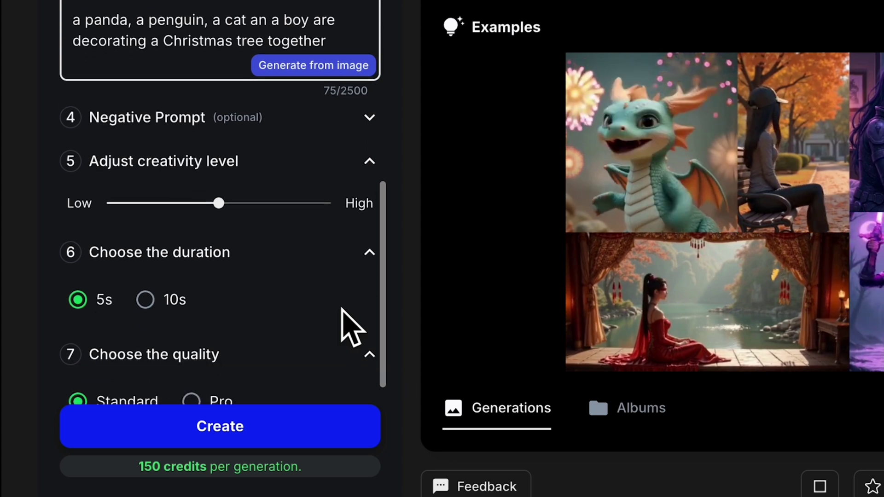
left_click(191, 400)
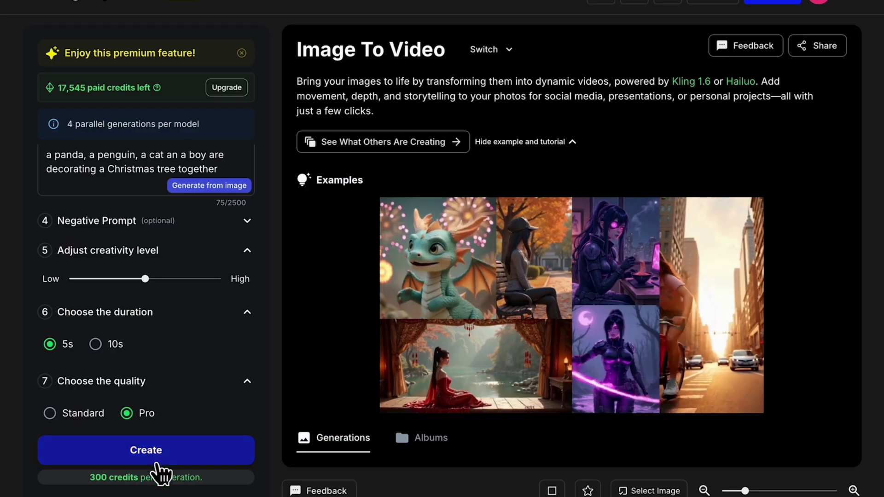
left_click(230, 430)
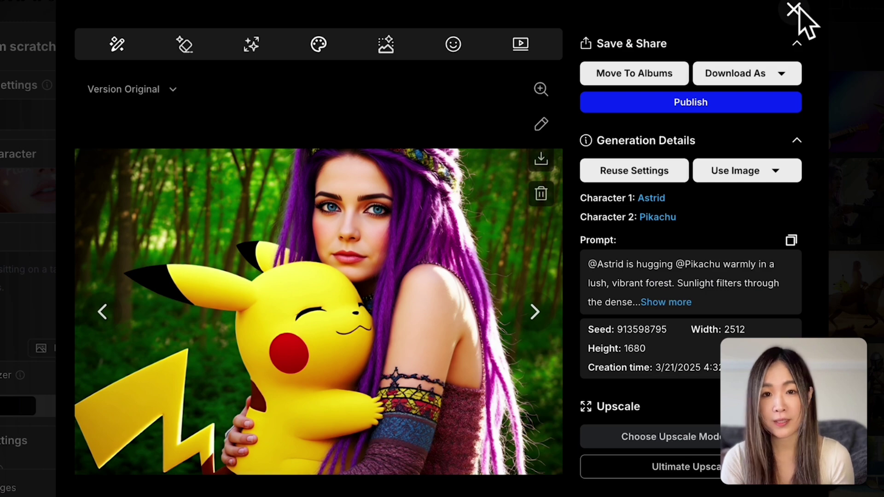
Step back through earlier generations to the chef panda and cat making dumplings in a kitchen
key("Right")
key("Right")
key("Right")
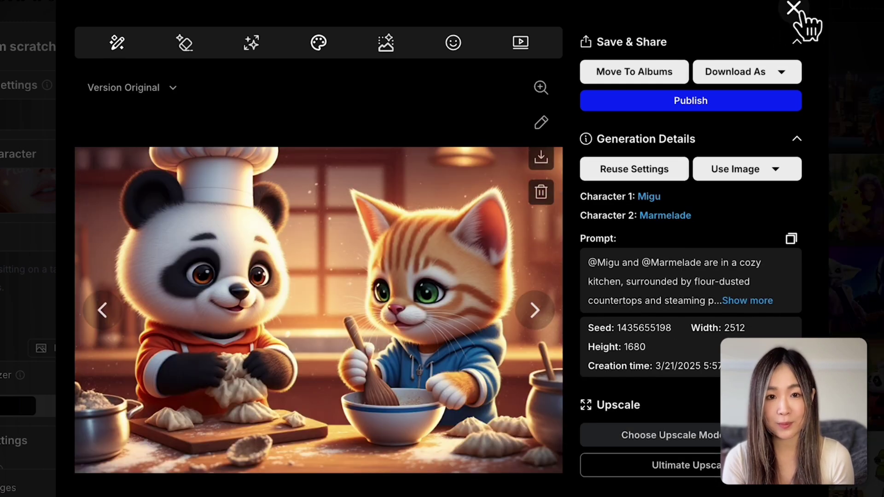